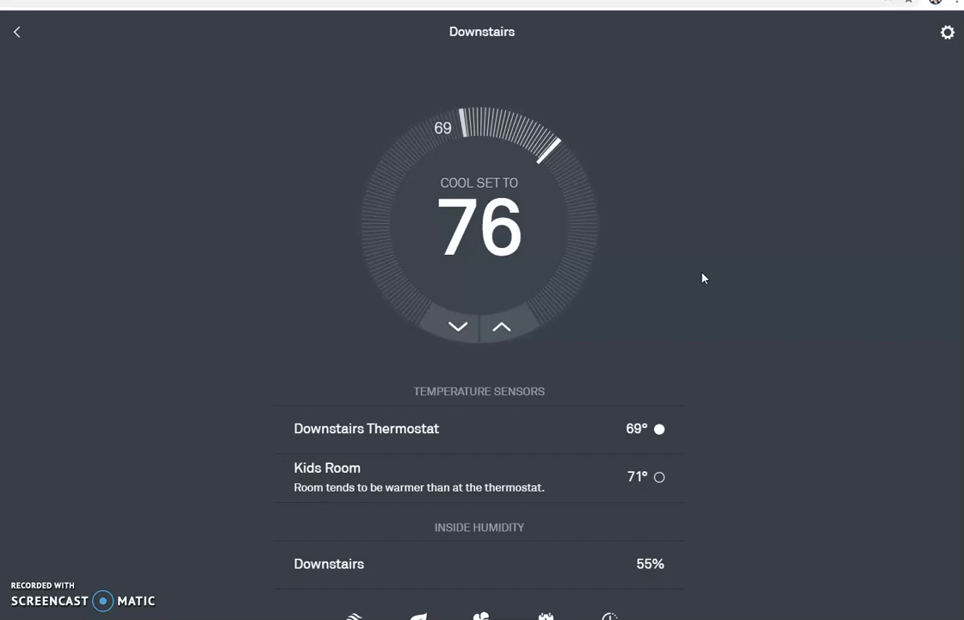
- Open the Downstairs thermostat's weekly setpoint schedule
left_click(678, 95)
left_click(604, 615)
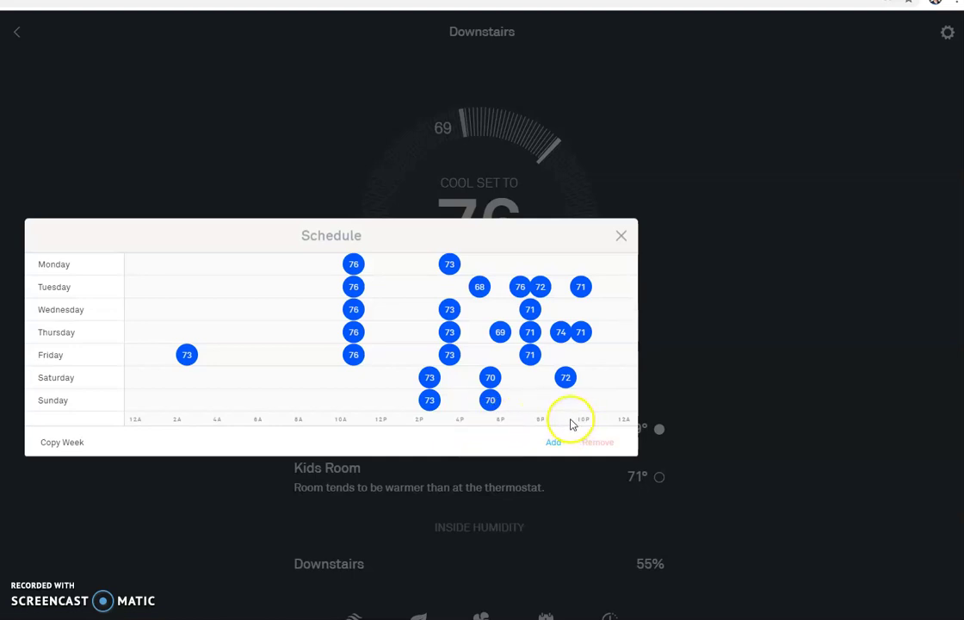
left_click(566, 378)
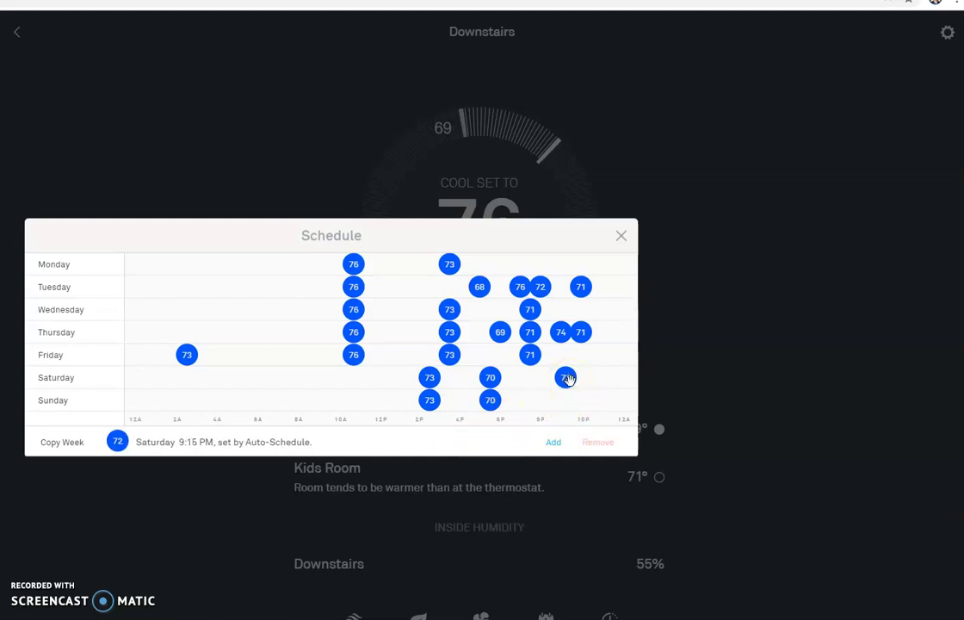
left_click(565, 353)
left_click(562, 331)
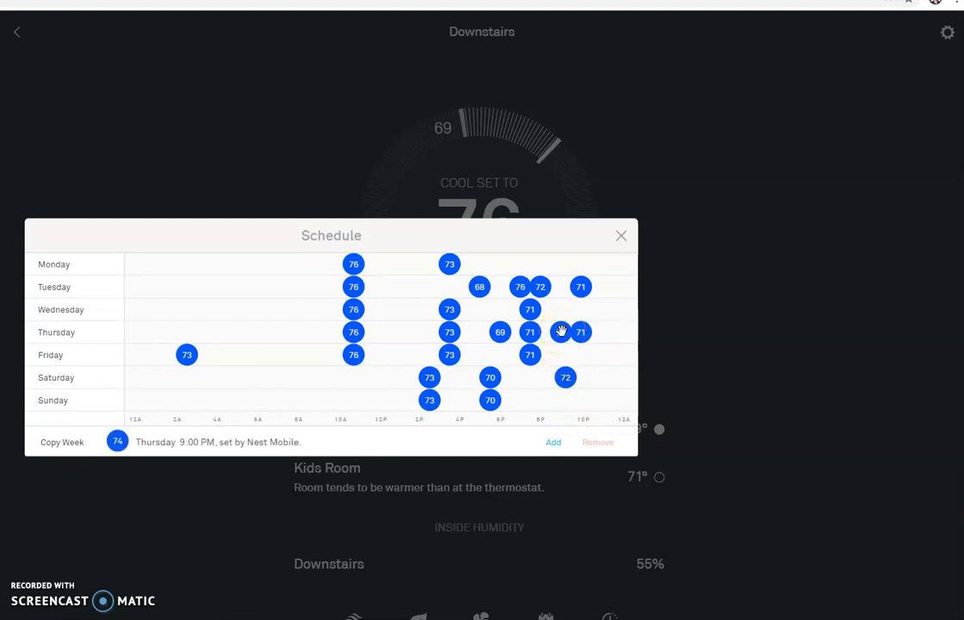
left_click_drag(561, 331, 554, 316)
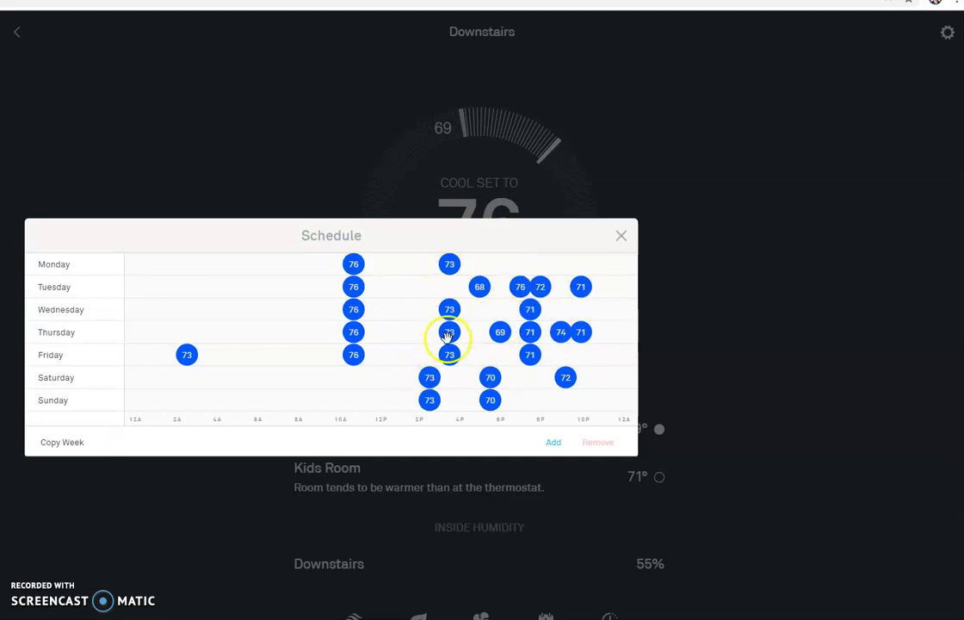
mouse_move(480, 286)
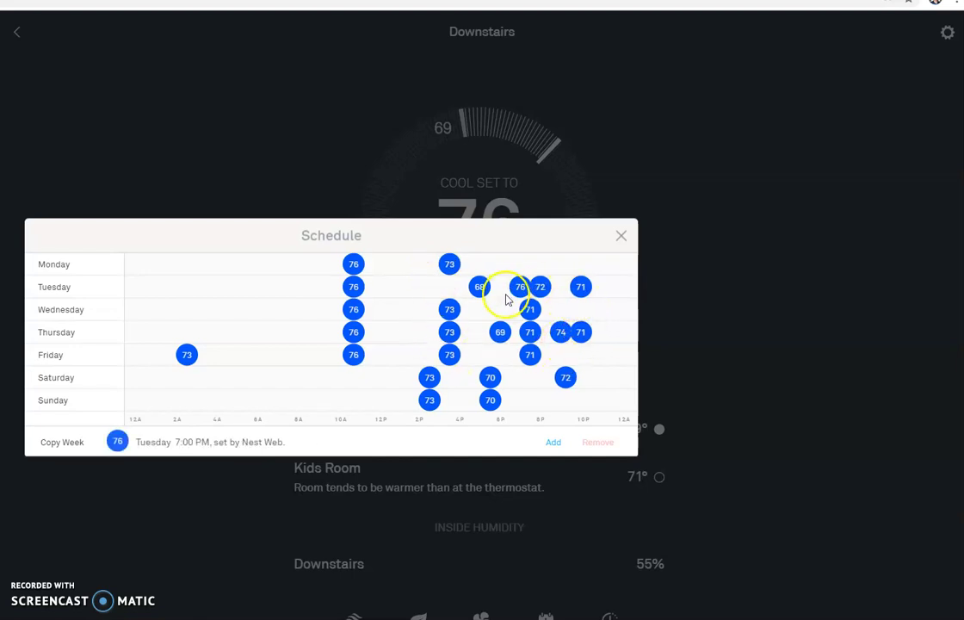
mouse_move(448, 268)
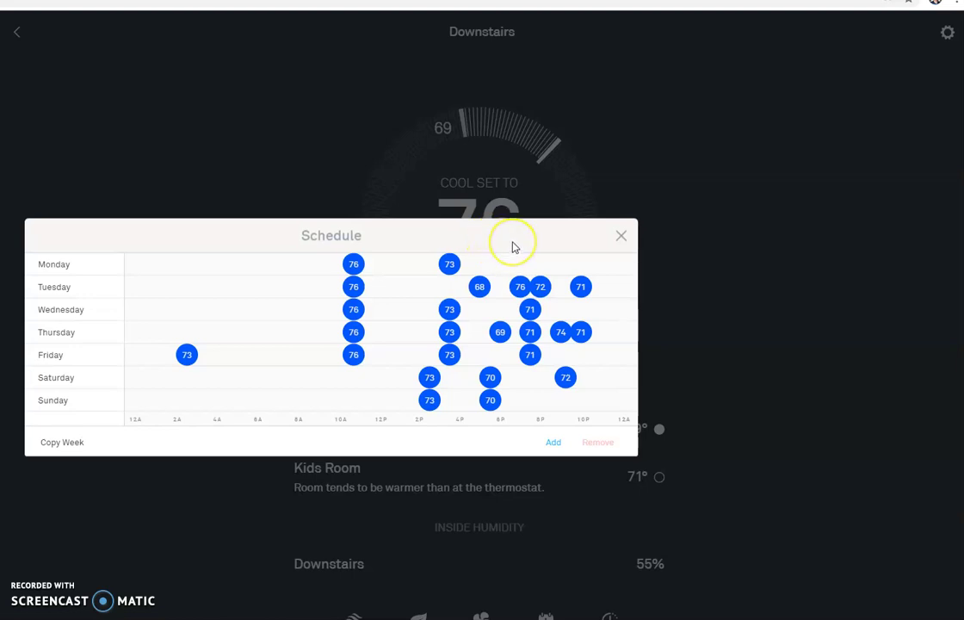
left_click(449, 264)
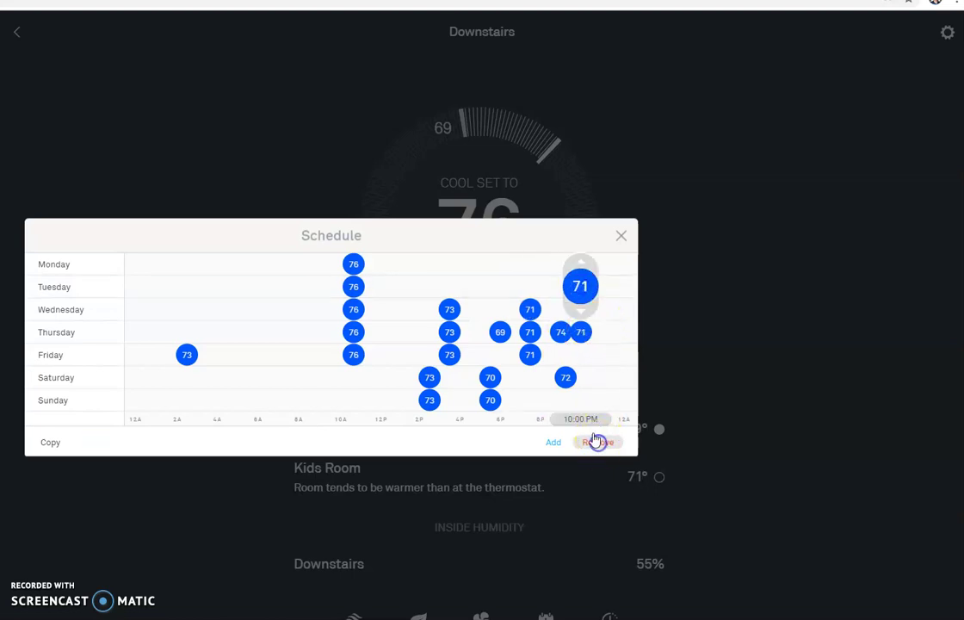
- Remove Wednesday's afternoon 73 and evening 71 setpoints
left_click(530, 309)
left_click(596, 442)
left_click(451, 308)
left_click(602, 439)
- Remove Thursday's 73, 6:00 PM 69, 74, 9:15 PM 71 and 10:00 PM 71 setpoints
left_click(499, 333)
left_click(605, 444)
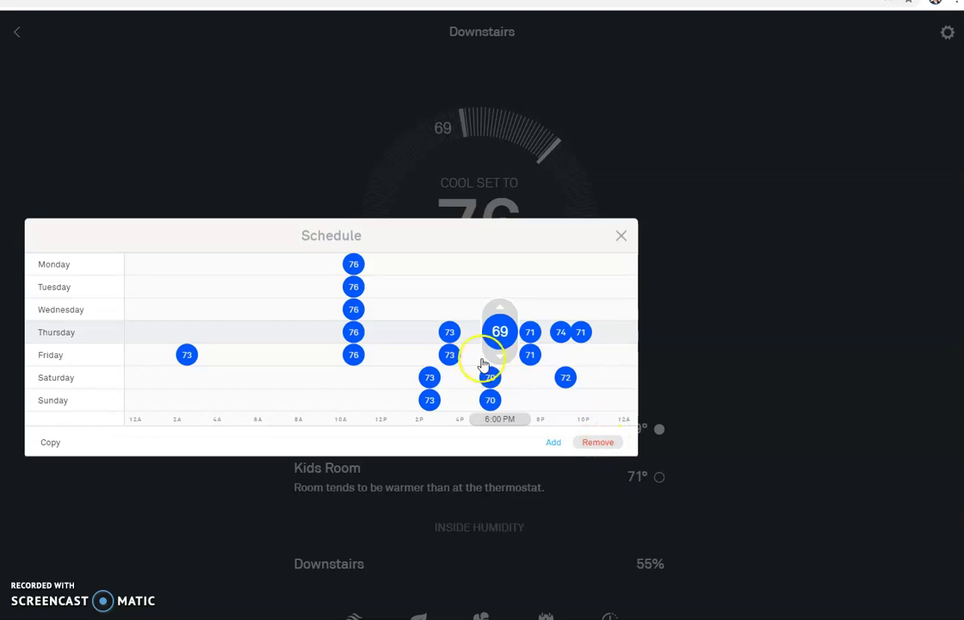
left_click(449, 332)
left_click(604, 440)
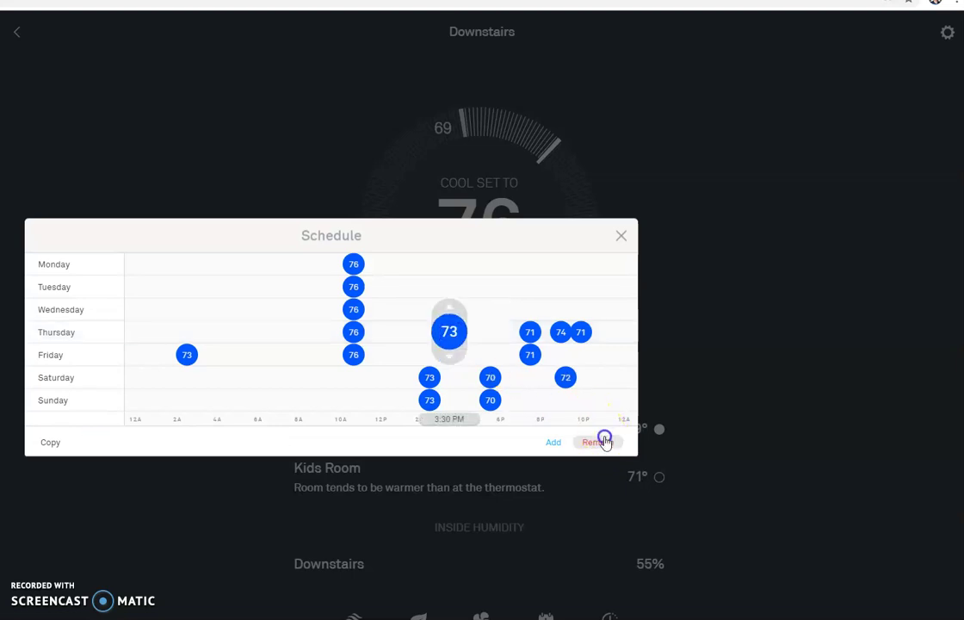
left_click(529, 330)
left_click(600, 440)
left_click(560, 332)
left_click(601, 442)
left_click(581, 331)
left_click(603, 442)
left_click(449, 354)
- Remove Friday's 3:30 PM 73 and 9:15 PM 71 setpoints
left_click(602, 442)
left_click(529, 354)
left_click(613, 443)
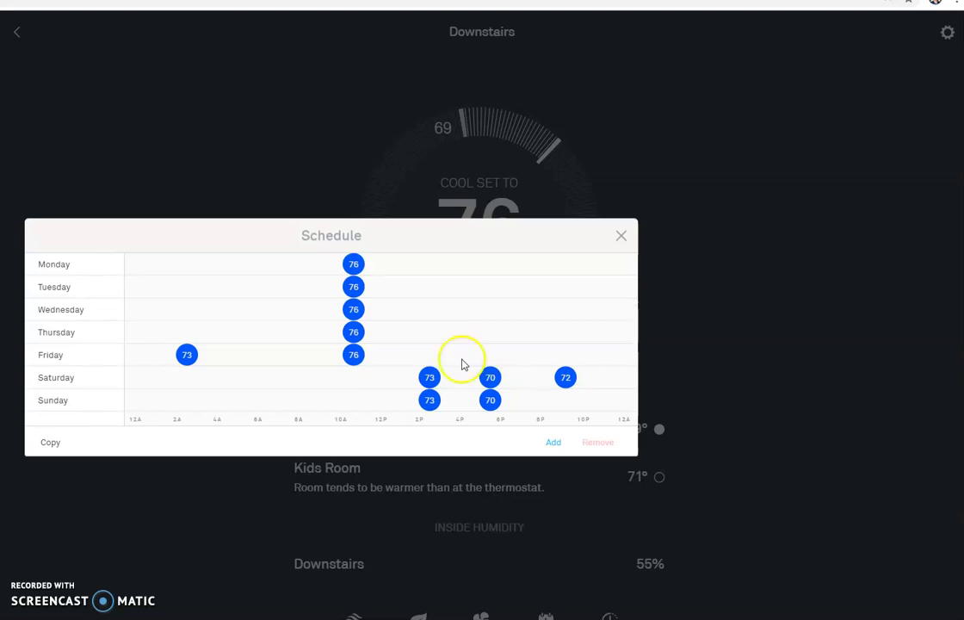
- Add 73° setpoints at 4:00 PM on Friday and Thursday
left_click(552, 443)
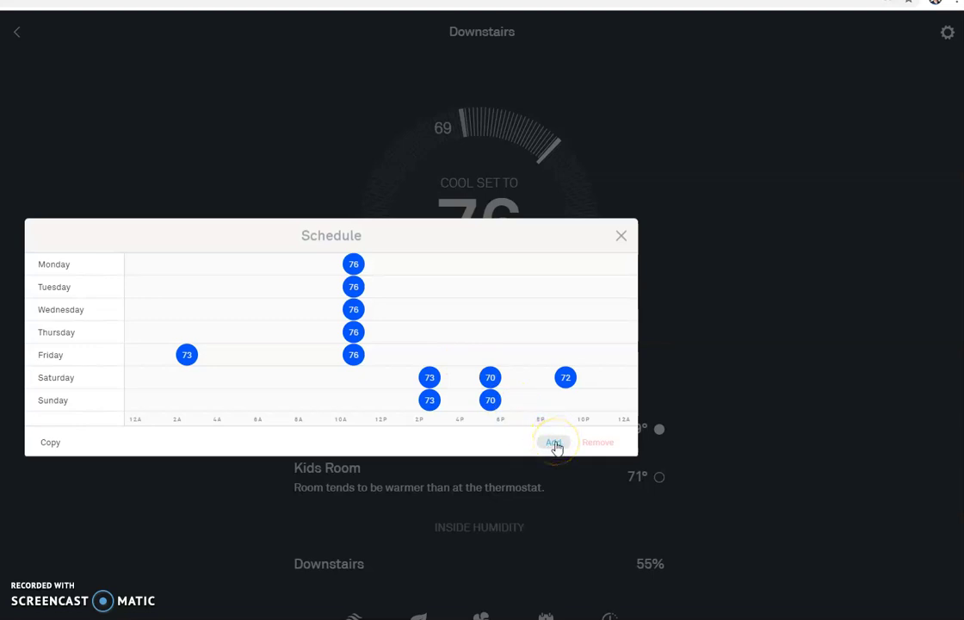
left_click_drag(555, 400, 457, 355)
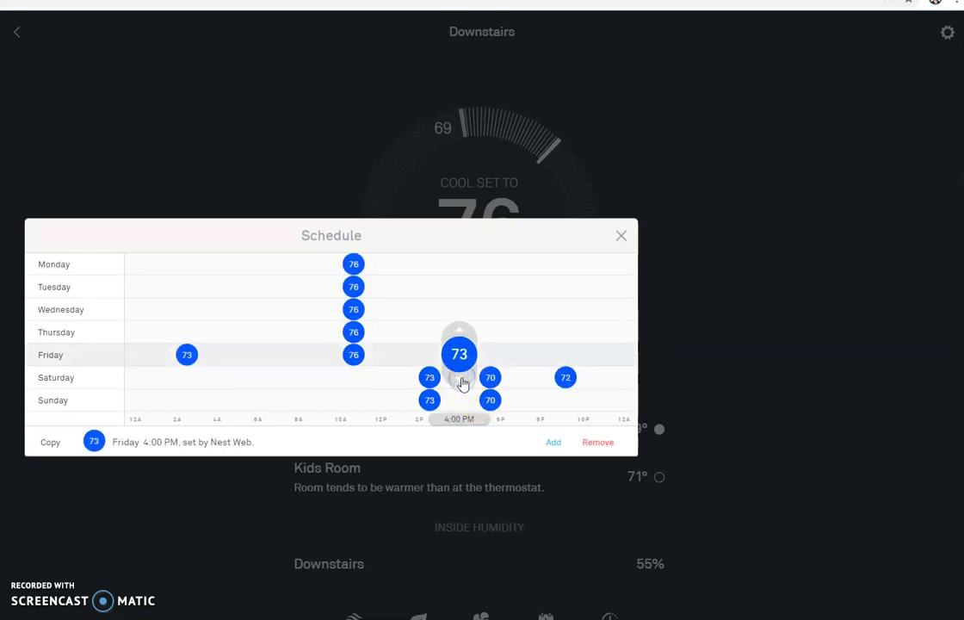
left_click(499, 338)
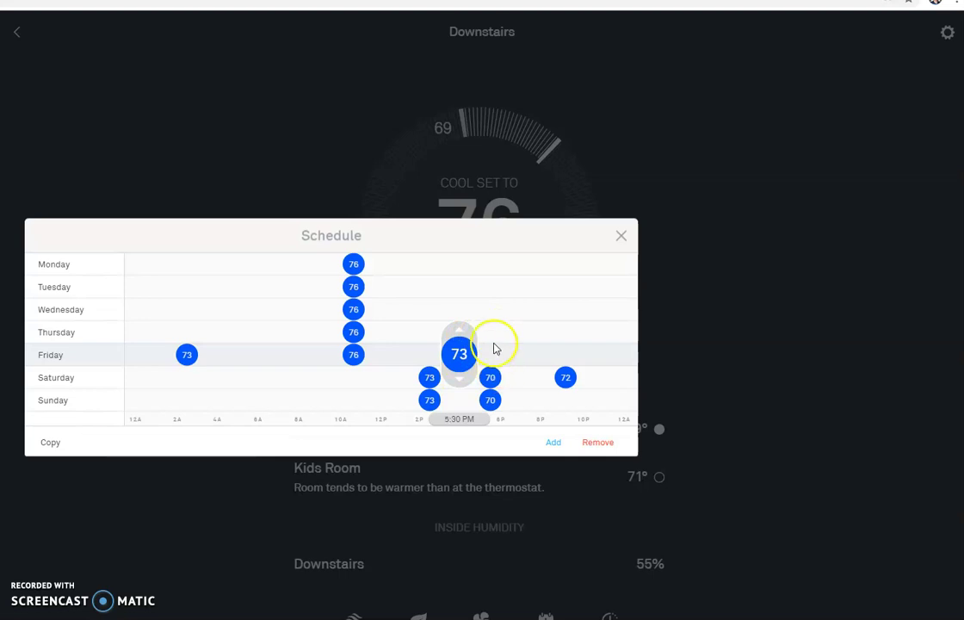
left_click(552, 443)
left_click_drag(552, 399, 463, 353)
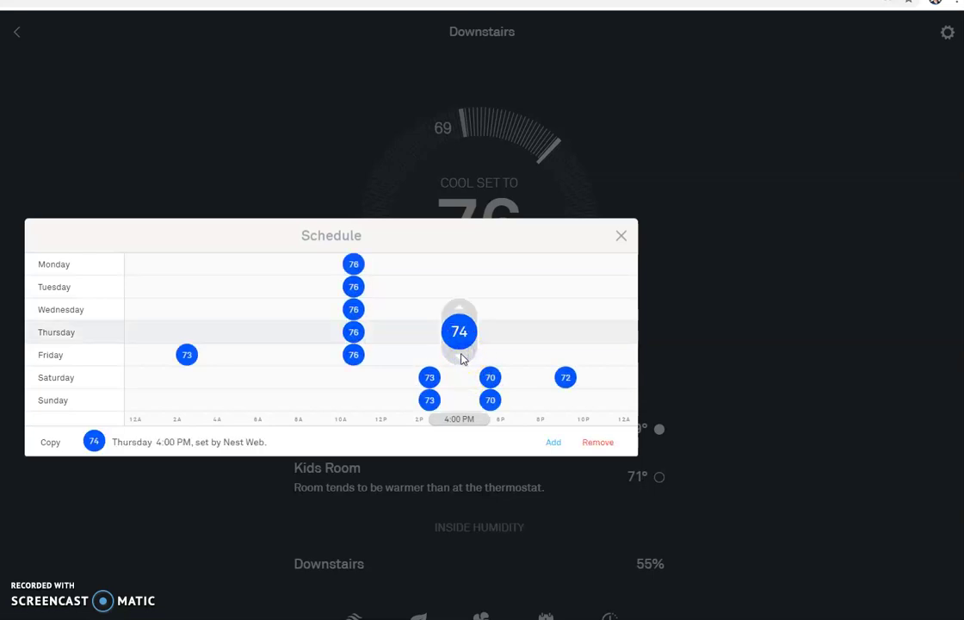
left_click(462, 356)
- Add 73° setpoints at 4:00 PM on Wednesday, Tuesday and Monday
left_click(555, 444)
left_click_drag(551, 400, 459, 313)
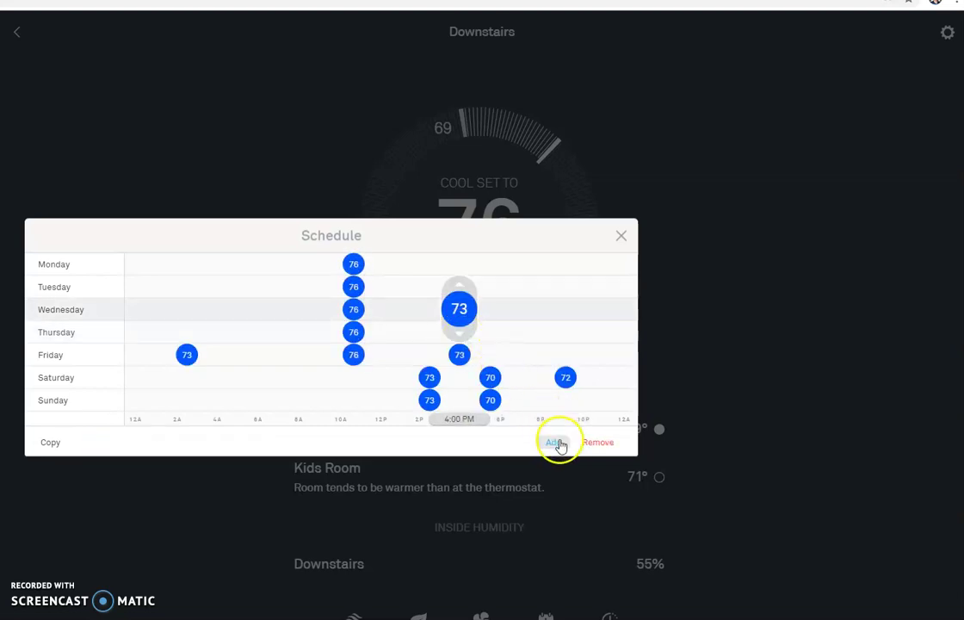
left_click(555, 442)
left_click_drag(492, 334, 459, 288)
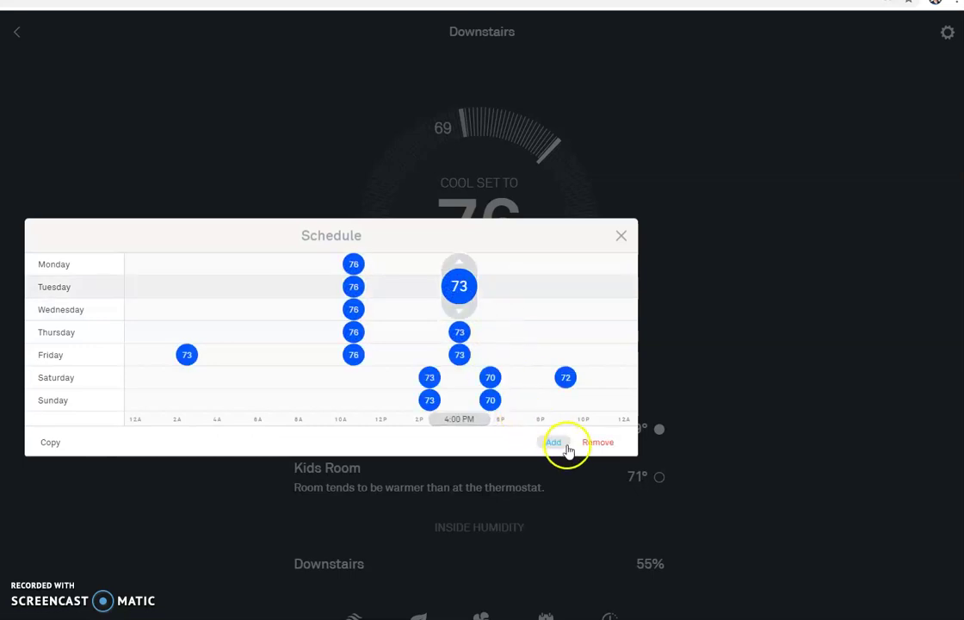
left_click(560, 446)
left_click_drag(544, 399, 457, 265)
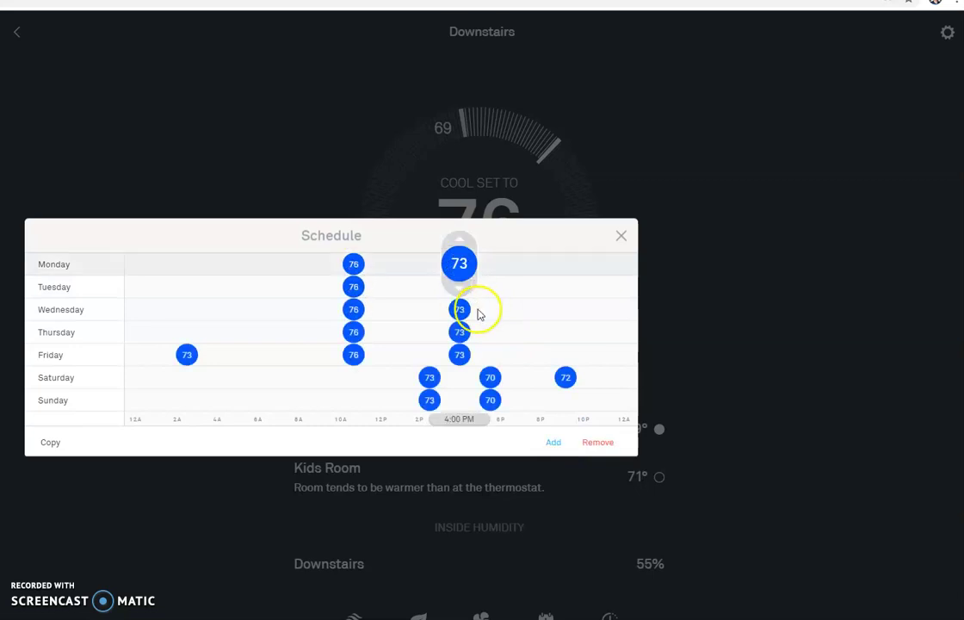
- Add a 71° setpoint at 9:00 PM on Monday
left_click(544, 269)
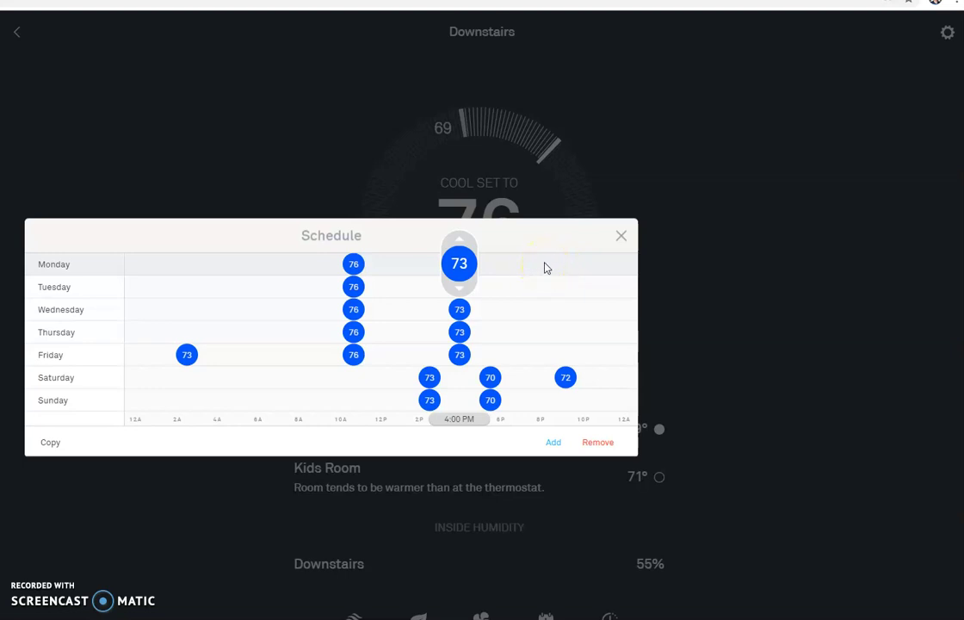
left_click(543, 269)
left_click(551, 269)
left_click(558, 273)
left_click(553, 442)
left_click(558, 388)
left_click_drag(559, 388, 563, 266)
left_click(563, 265)
left_click(563, 293)
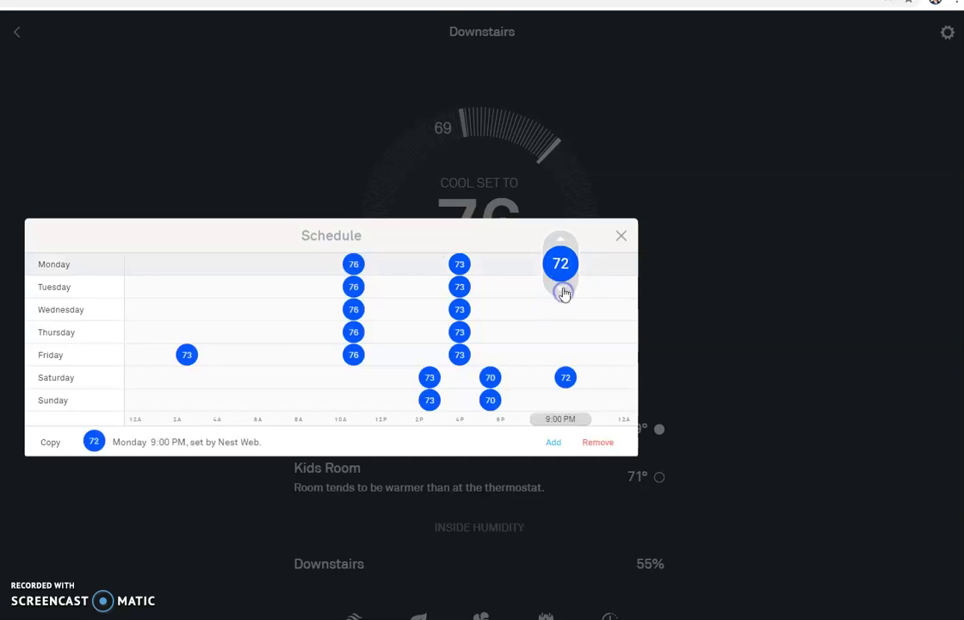
- Add 71° setpoints at 9:00 PM on Tuesday, Wednesday, Thursday and Friday
left_click(553, 441)
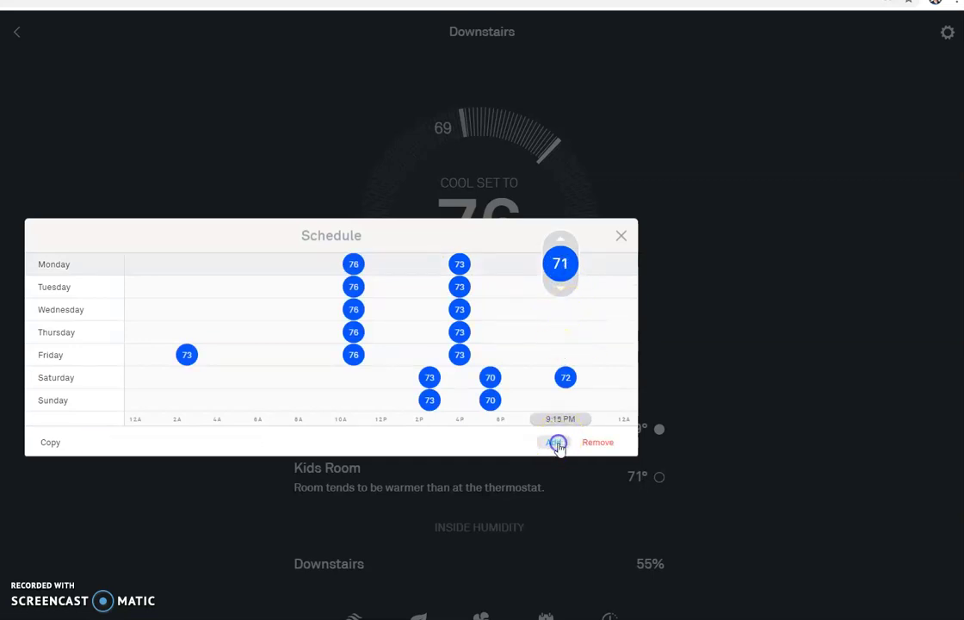
left_click_drag(567, 301, 561, 287)
left_click(564, 355)
left_click(553, 442)
left_click_drag(556, 398, 563, 311)
left_click(576, 409)
left_click(555, 442)
left_click_drag(556, 399, 561, 331)
left_click(576, 396)
left_click(558, 442)
left_click_drag(558, 398, 561, 355)
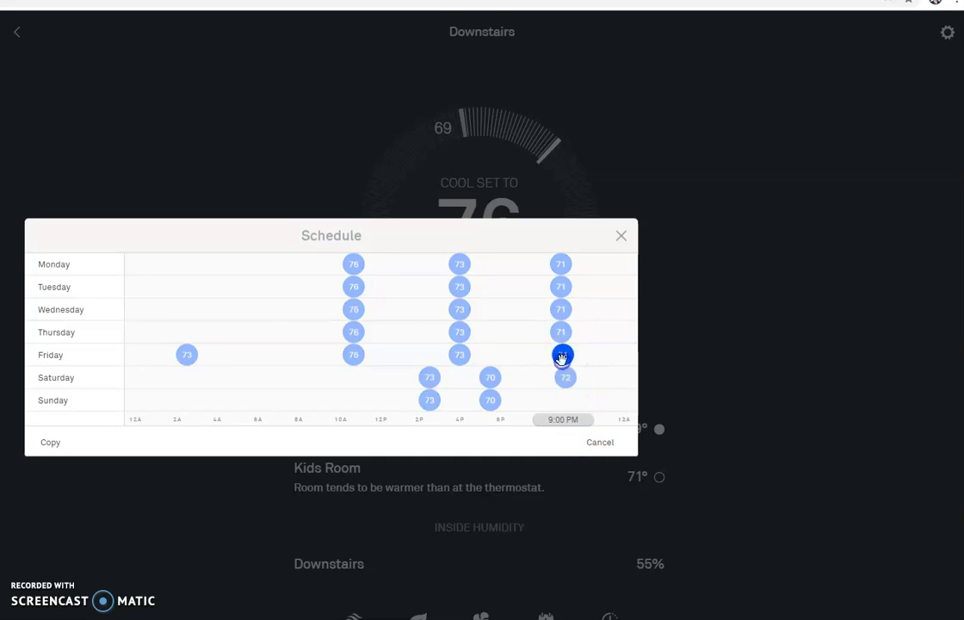
left_click(585, 402)
- Review the details of Monday's 4 PM and 9 PM setpoints
left_click(461, 262)
left_click(461, 263)
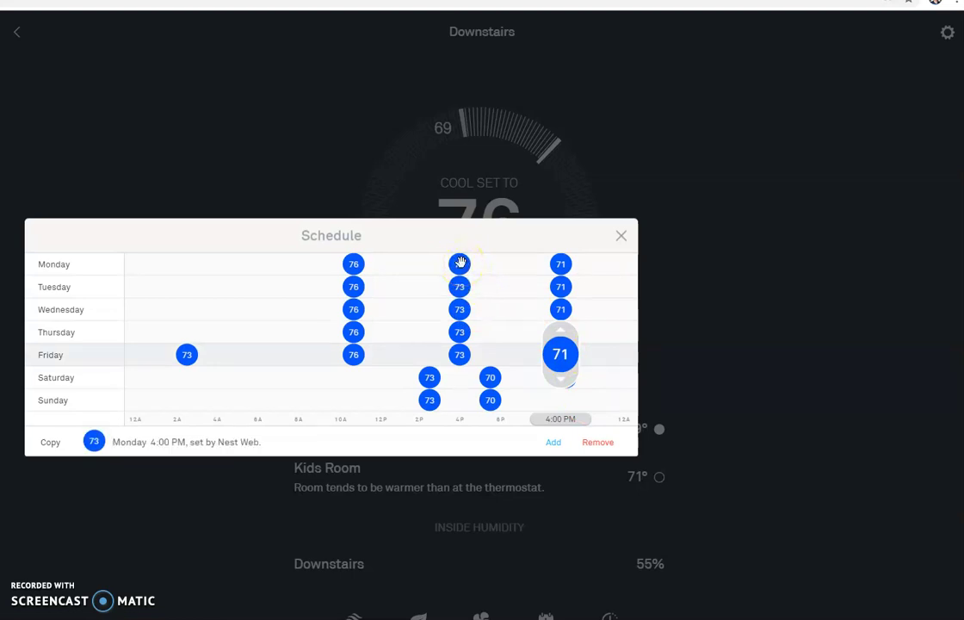
left_click(561, 264)
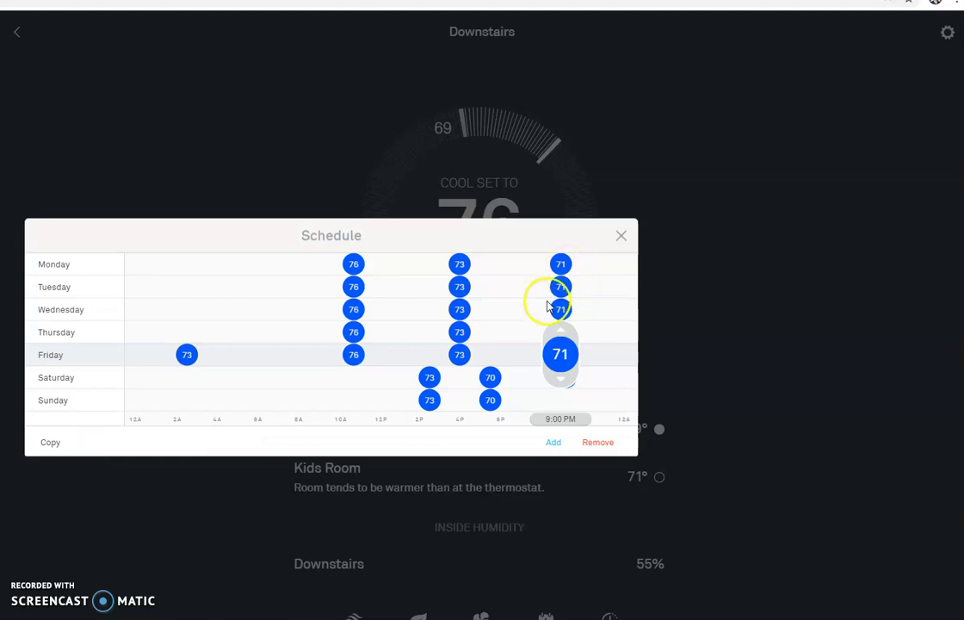
left_click(562, 263)
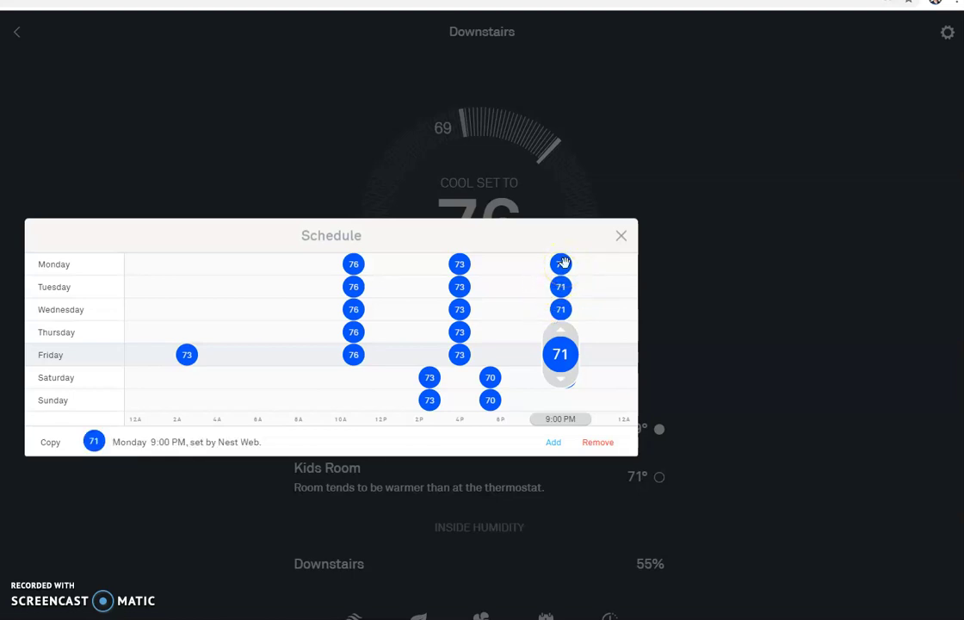
left_click(542, 325)
left_click(460, 262)
left_click(501, 269)
left_click(548, 264)
left_click(514, 268)
left_click(459, 265)
left_click(552, 263)
left_click(454, 262)
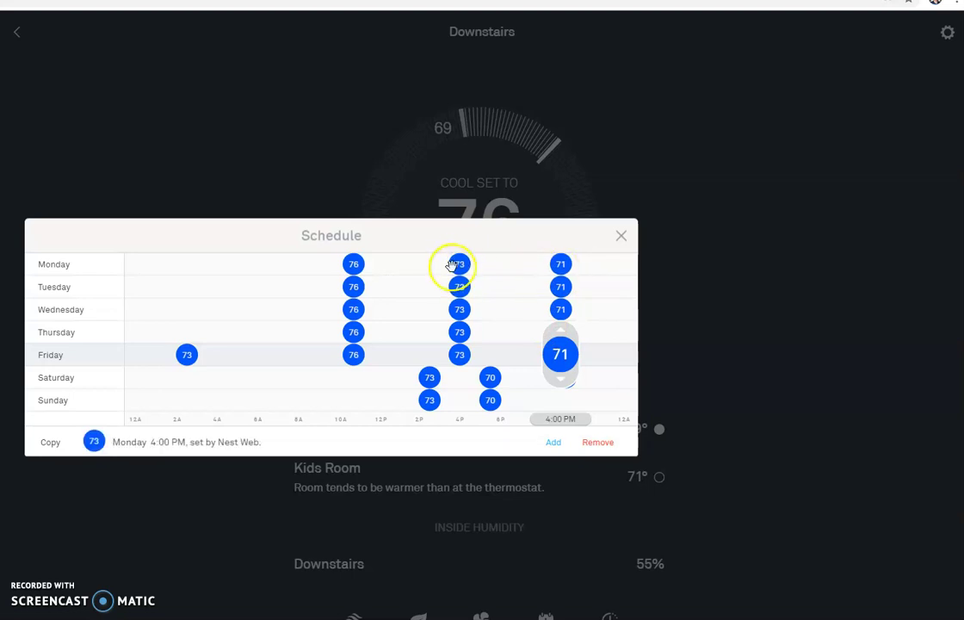
- Inspect Monday's 4 PM 73° setpoint details, reselecting and deselecting it
left_click(460, 271)
left_click(459, 263)
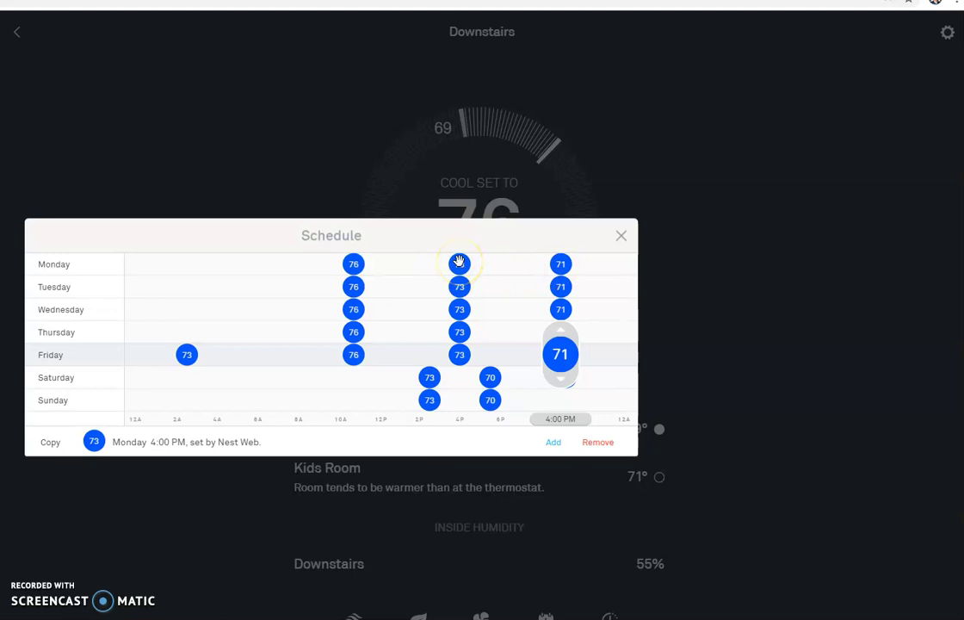
left_click(477, 330)
left_click(467, 265)
left_click(370, 267)
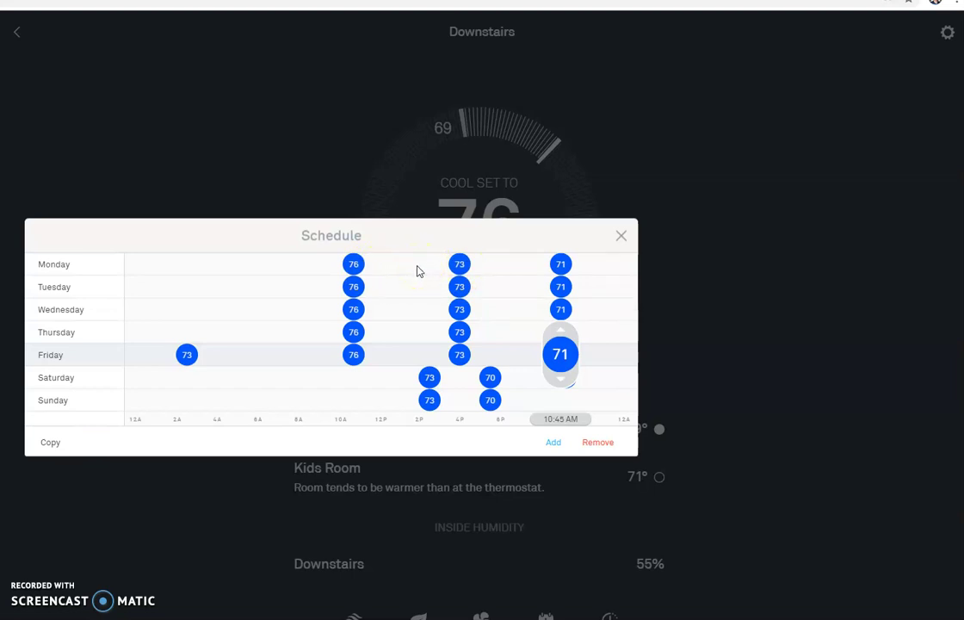
left_click(460, 263)
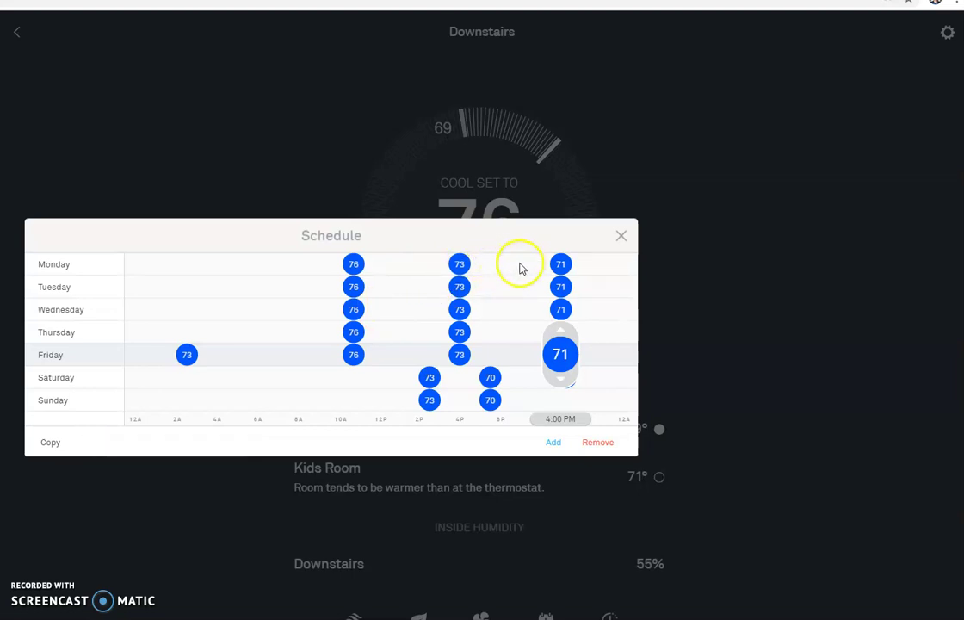
mouse_move(457, 263)
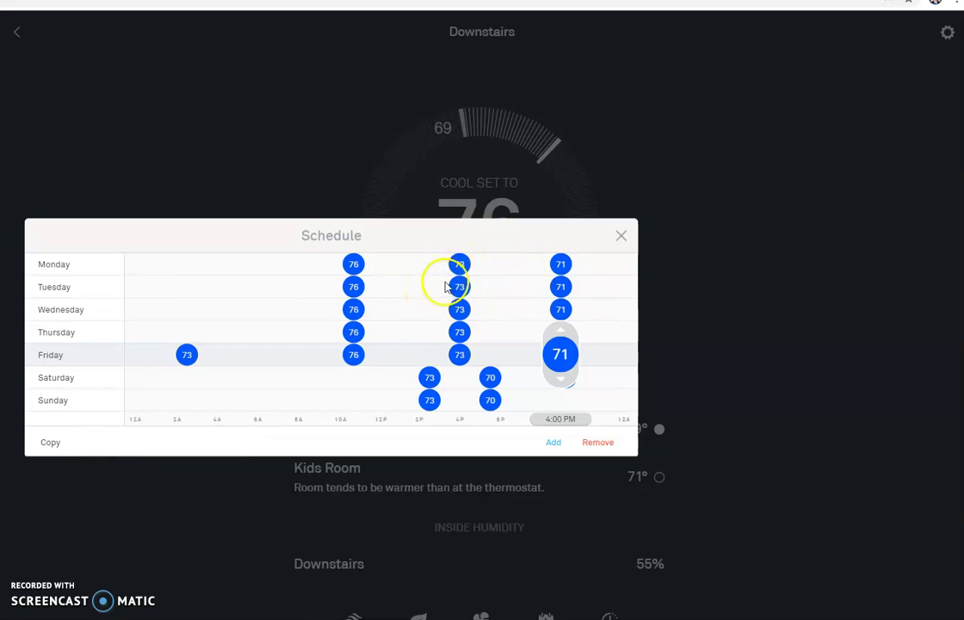
- Add a 69° setpoint at 2:00 PM on Monday
mouse_move(551, 353)
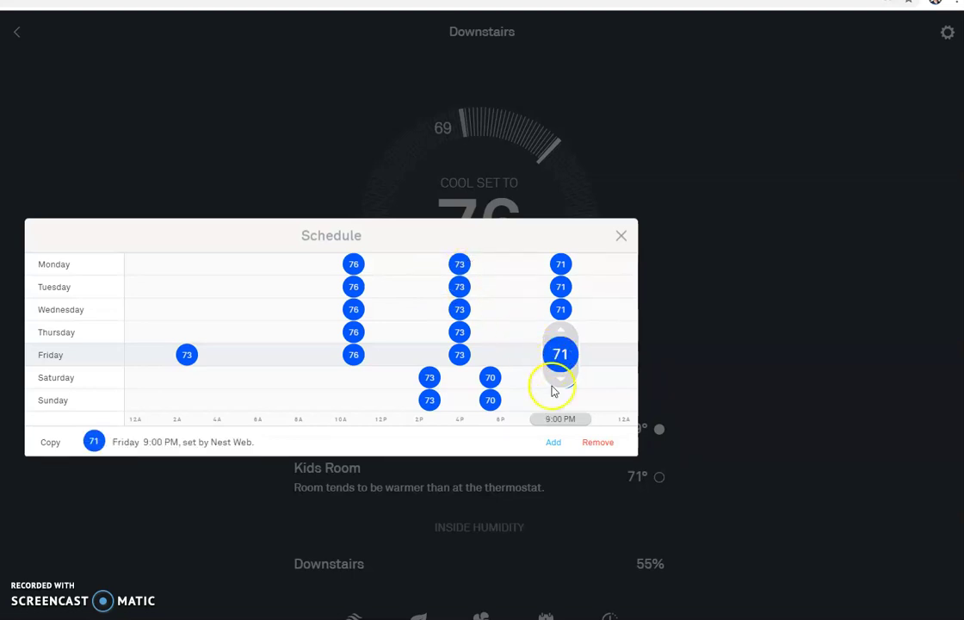
left_click(554, 441)
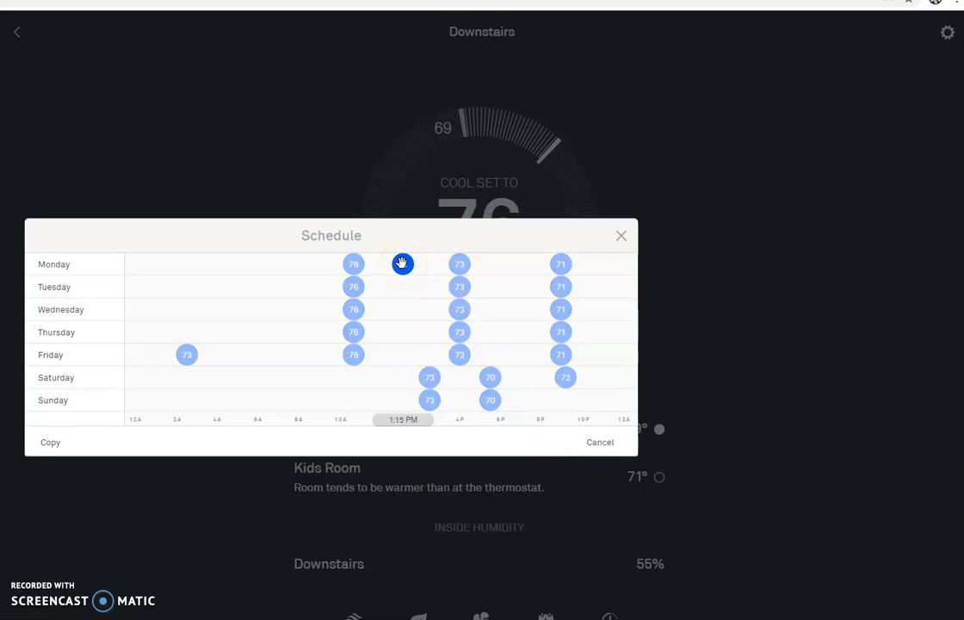
left_click(409, 263)
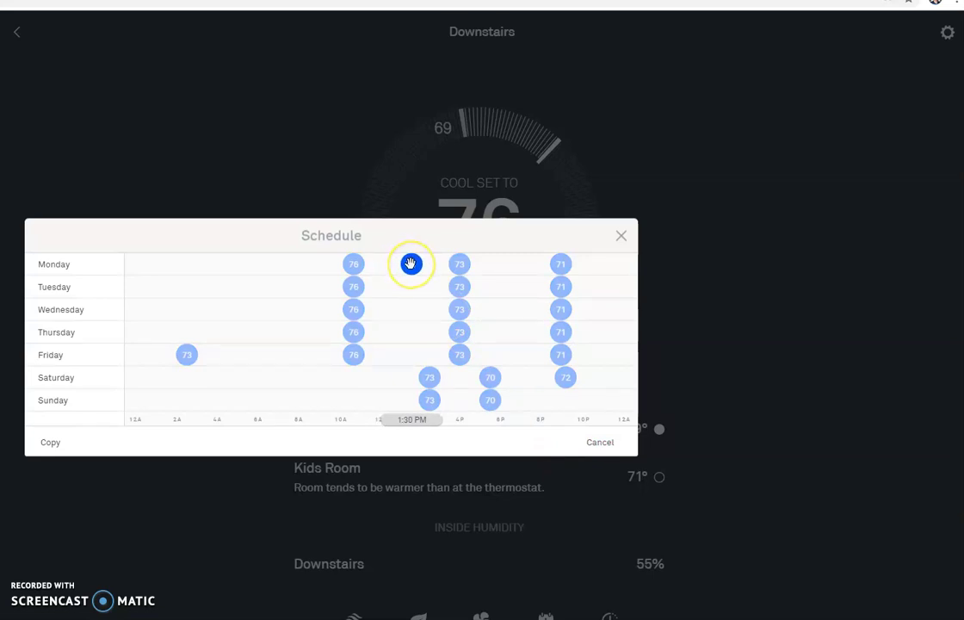
left_click_drag(410, 263, 414, 264)
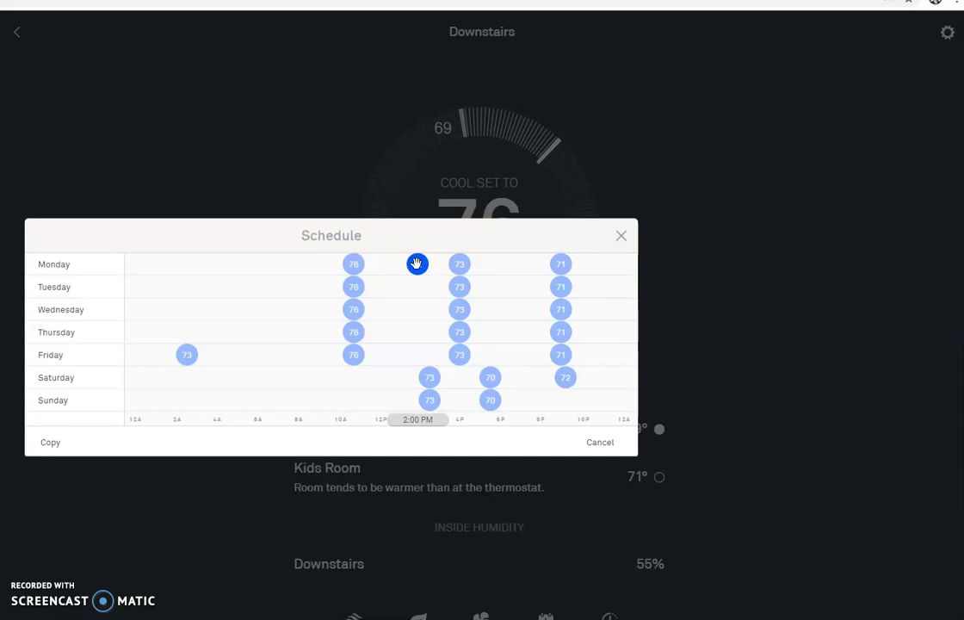
left_click_drag(416, 263, 418, 264)
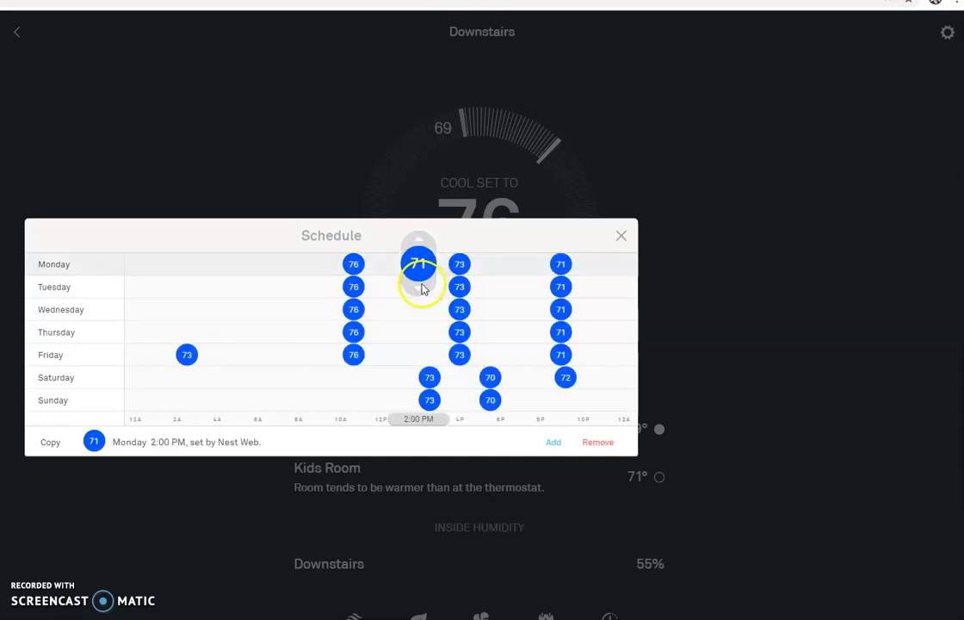
left_click(421, 287)
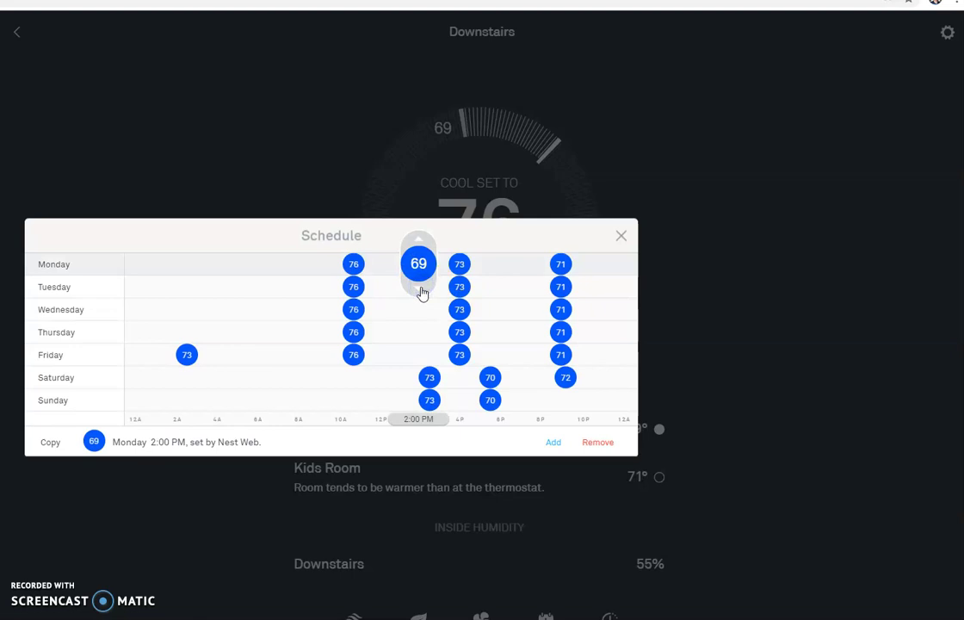
- Add 69° setpoints at 2:00 PM on Tuesday, Wednesday, Thursday and Friday
left_click(555, 444)
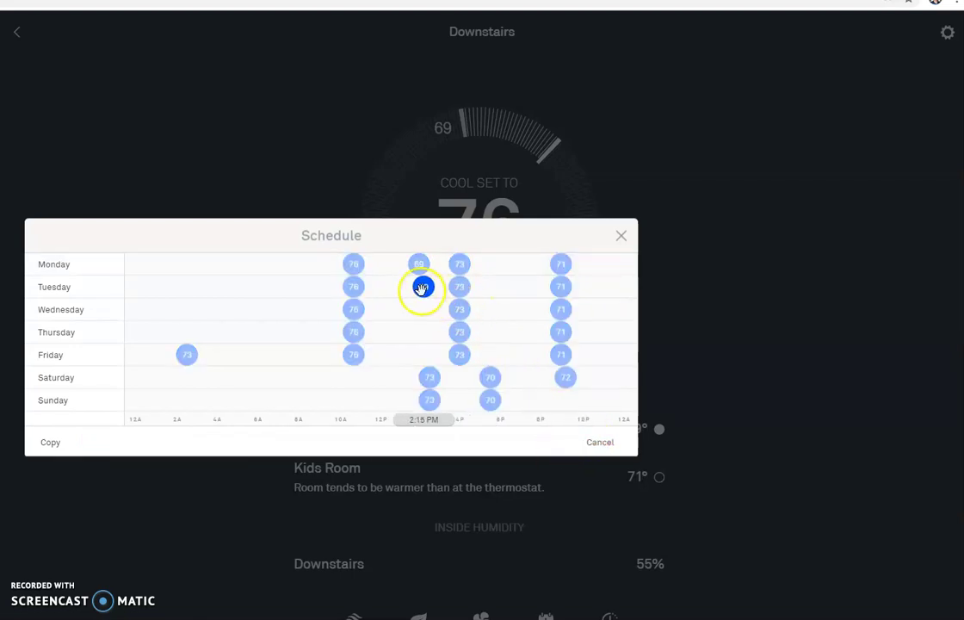
left_click(419, 288)
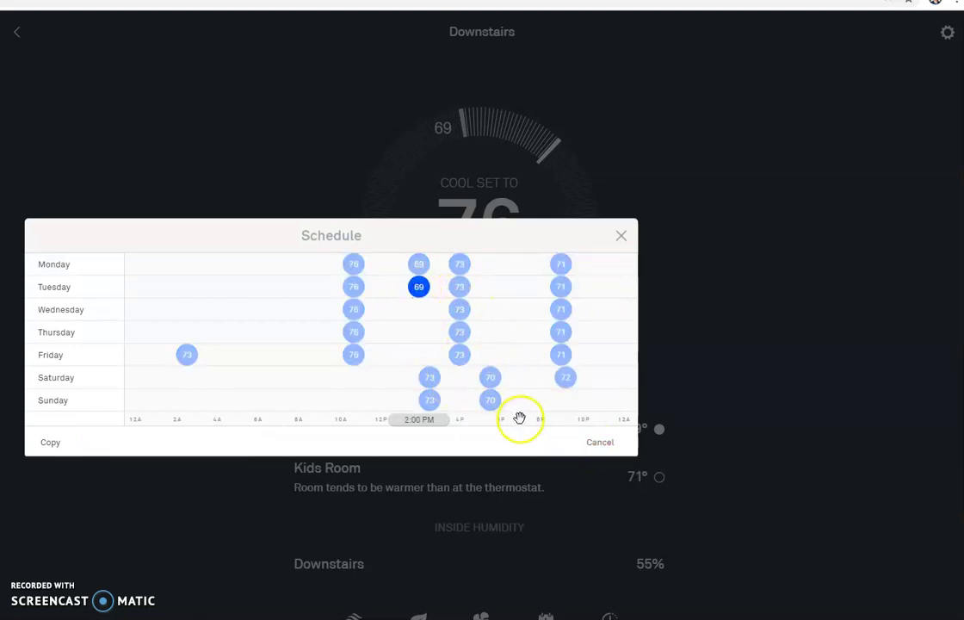
left_click(555, 442)
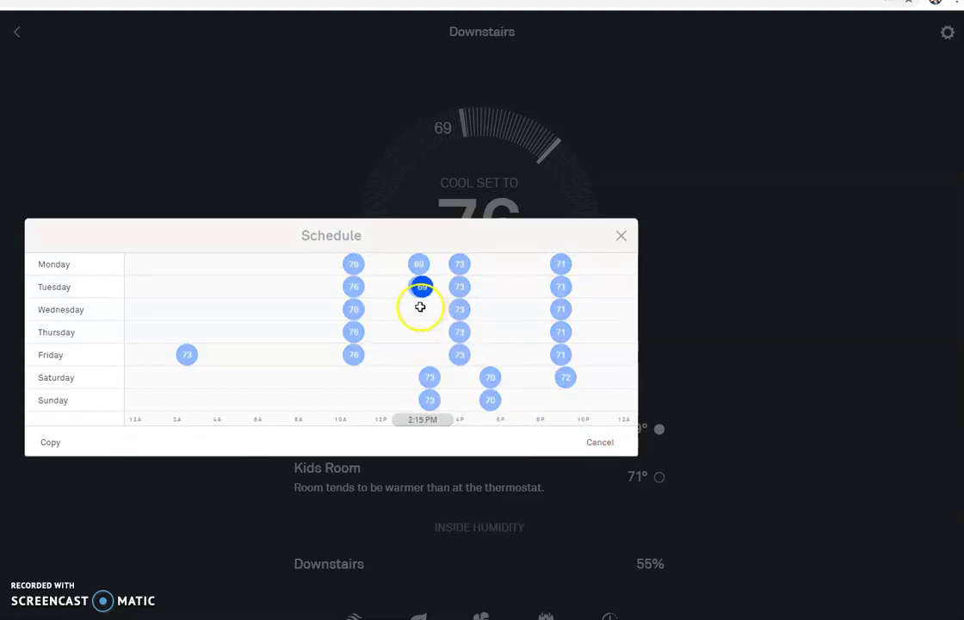
left_click(425, 331)
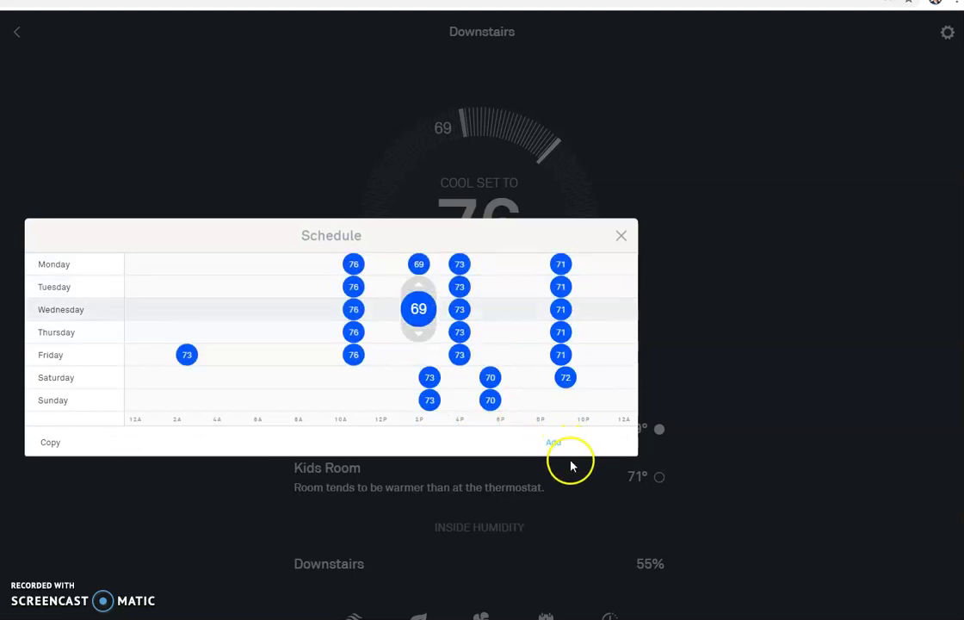
left_click(557, 441)
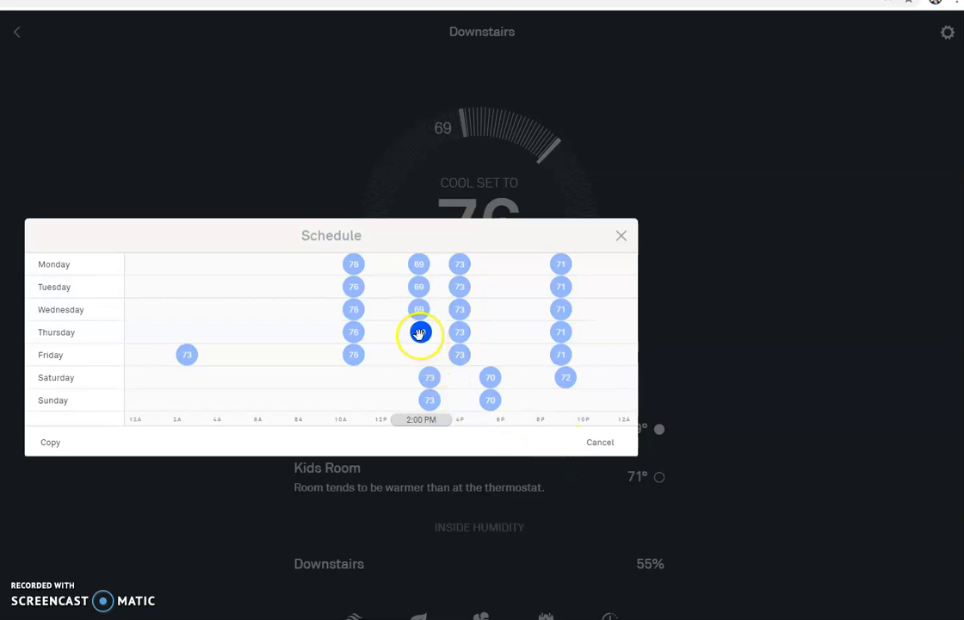
left_click(419, 332)
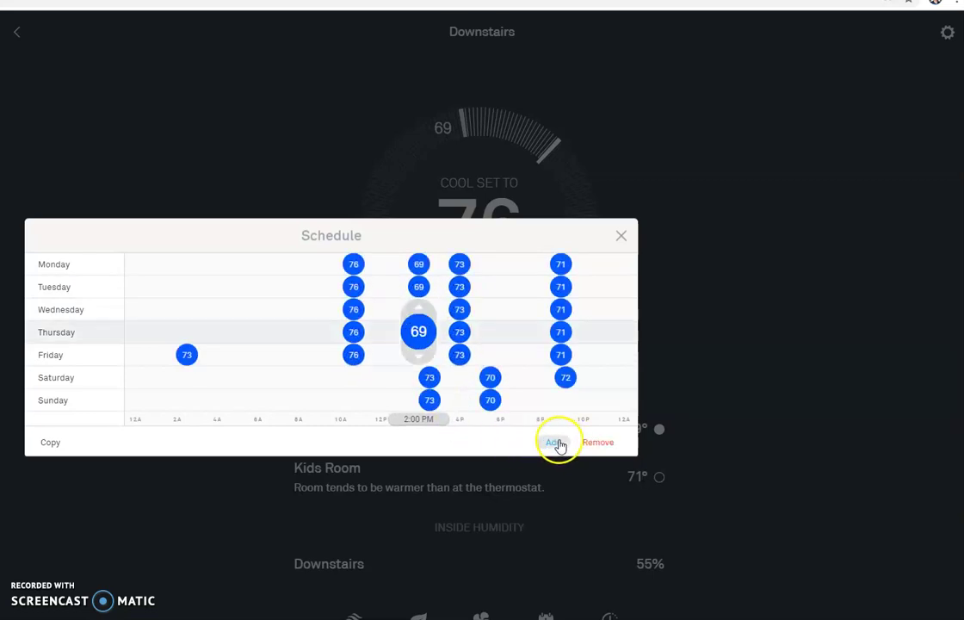
left_click(557, 441)
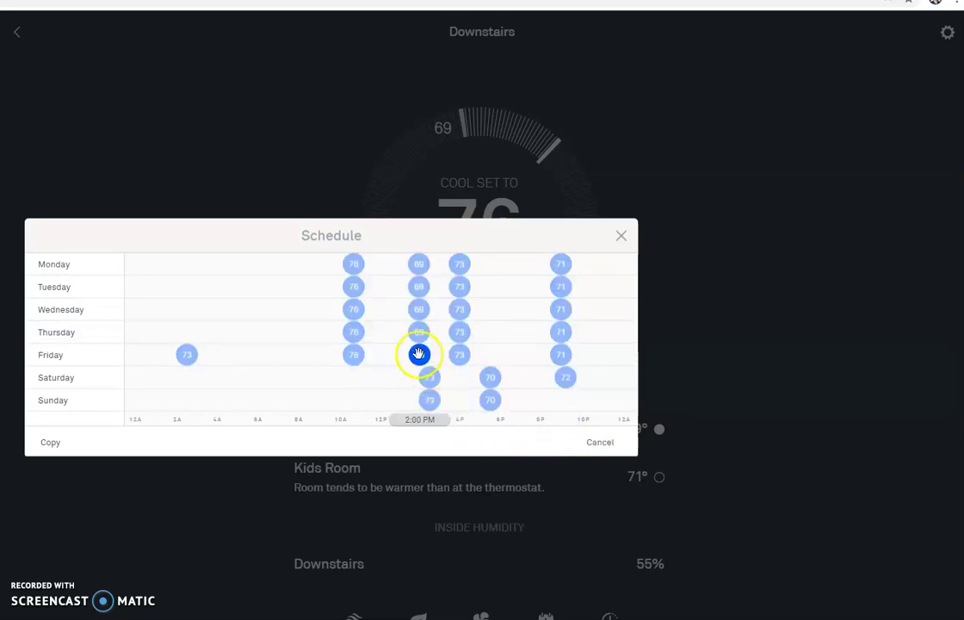
left_click(418, 354)
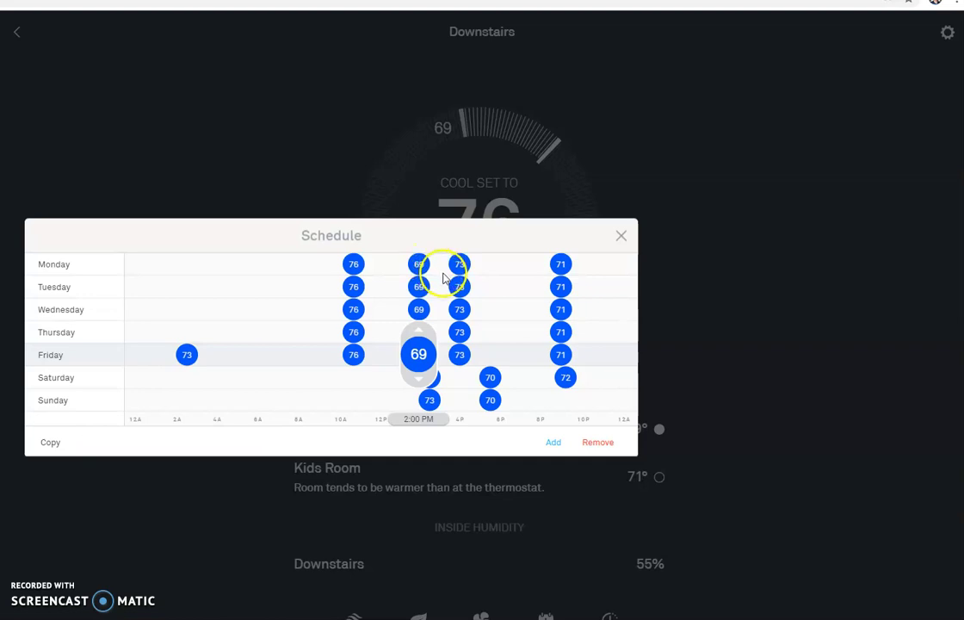
mouse_move(459, 264)
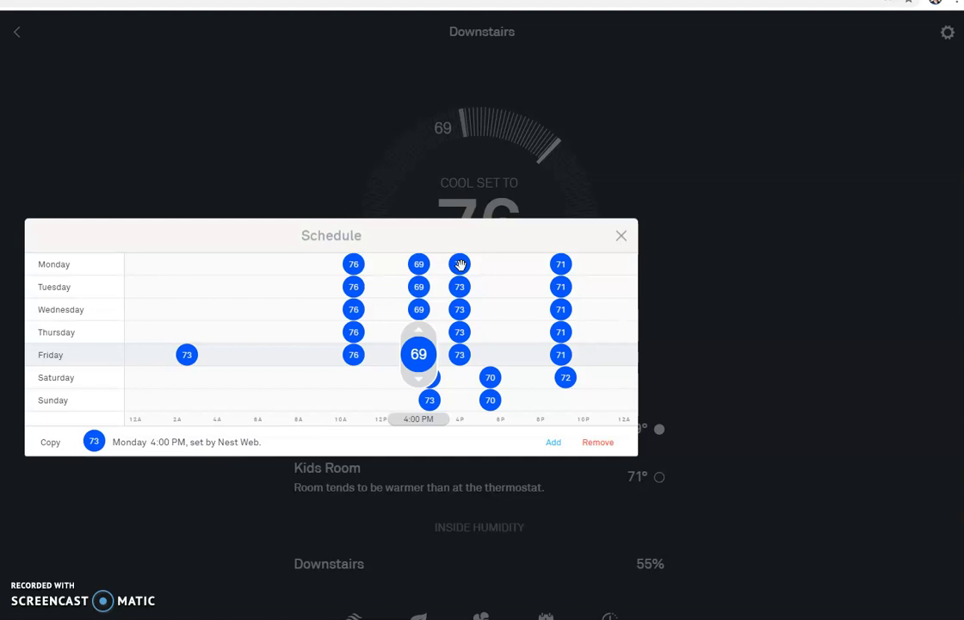
left_click_drag(460, 264, 496, 266)
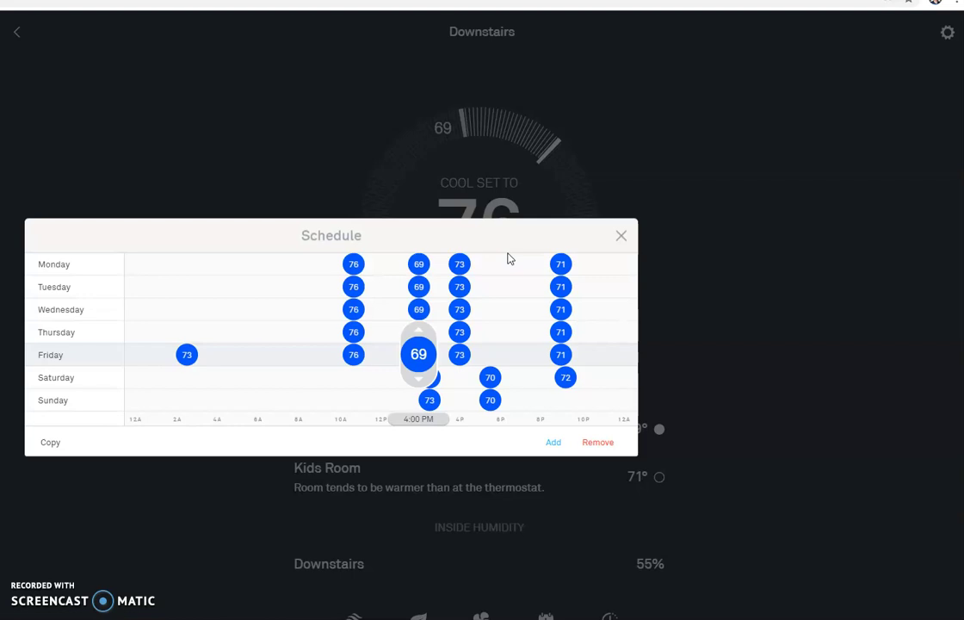
left_click_drag(508, 258, 551, 260)
left_click(551, 260)
left_click(561, 263)
left_click(458, 263)
mouse_move(464, 262)
left_click(507, 268)
left_click(420, 264)
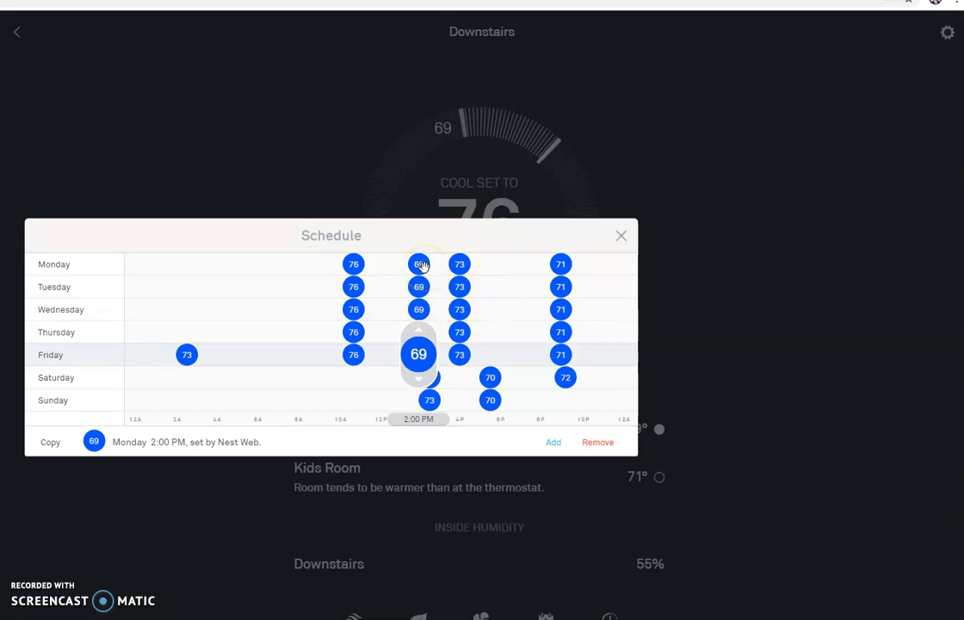
left_click(458, 265)
left_click(420, 265)
left_click(420, 264)
left_click(458, 284)
left_click(527, 273)
left_click(555, 264)
left_click(519, 268)
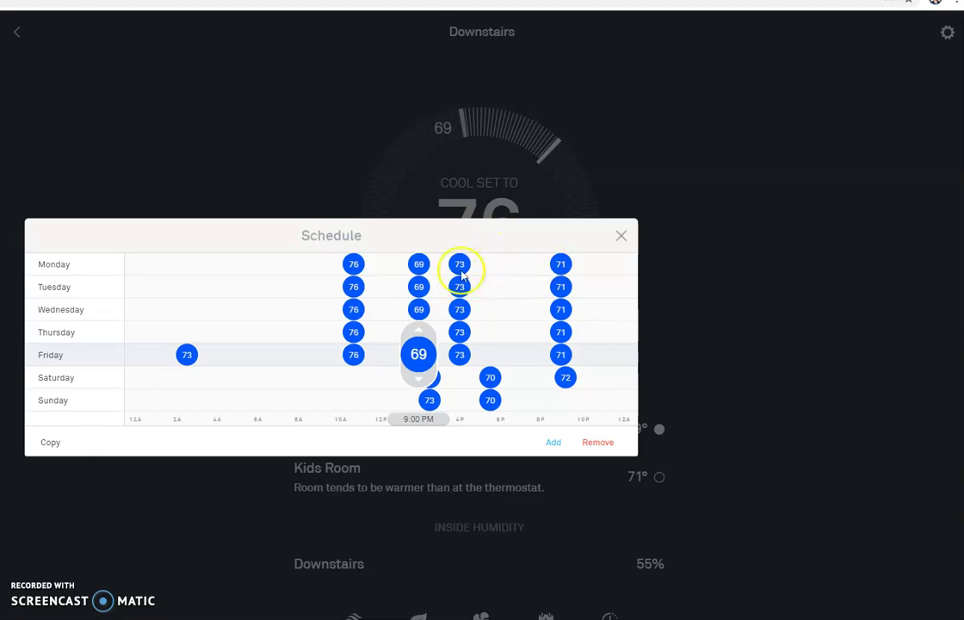
left_click(514, 273)
left_click(489, 268)
left_click(519, 270)
left_click(514, 265)
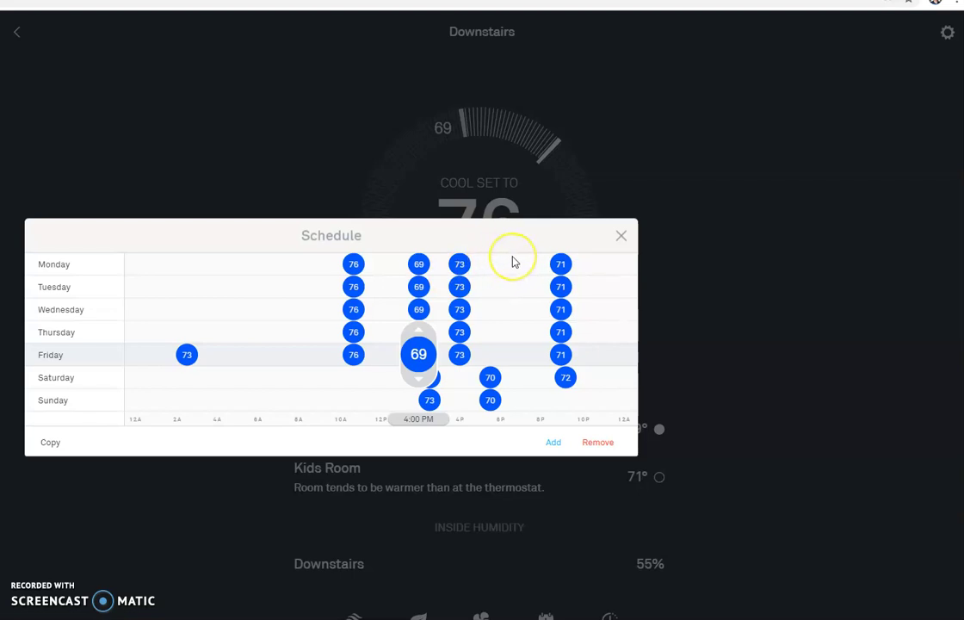
left_click(513, 262)
left_click(419, 264)
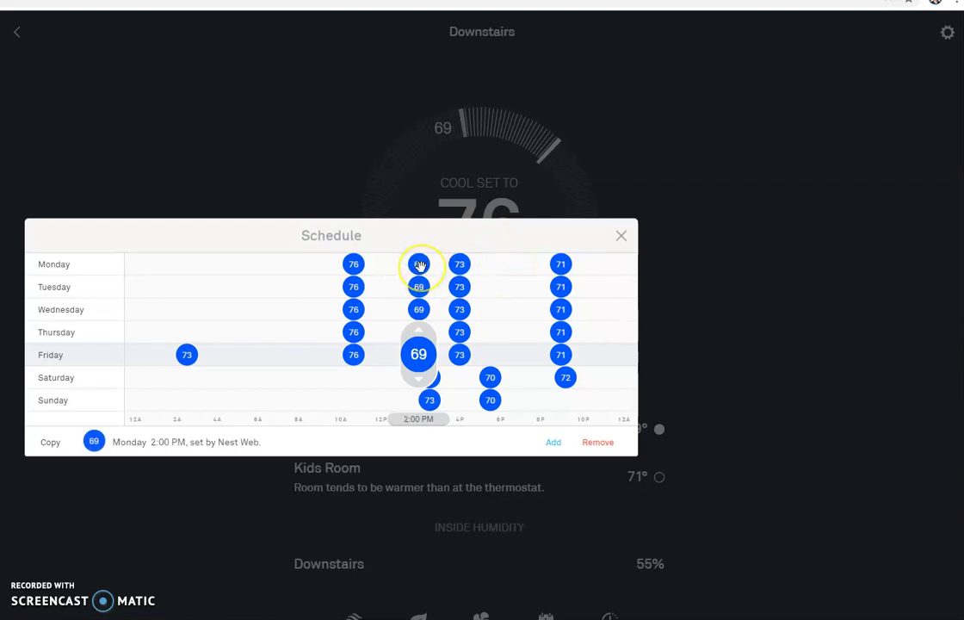
left_click(479, 265)
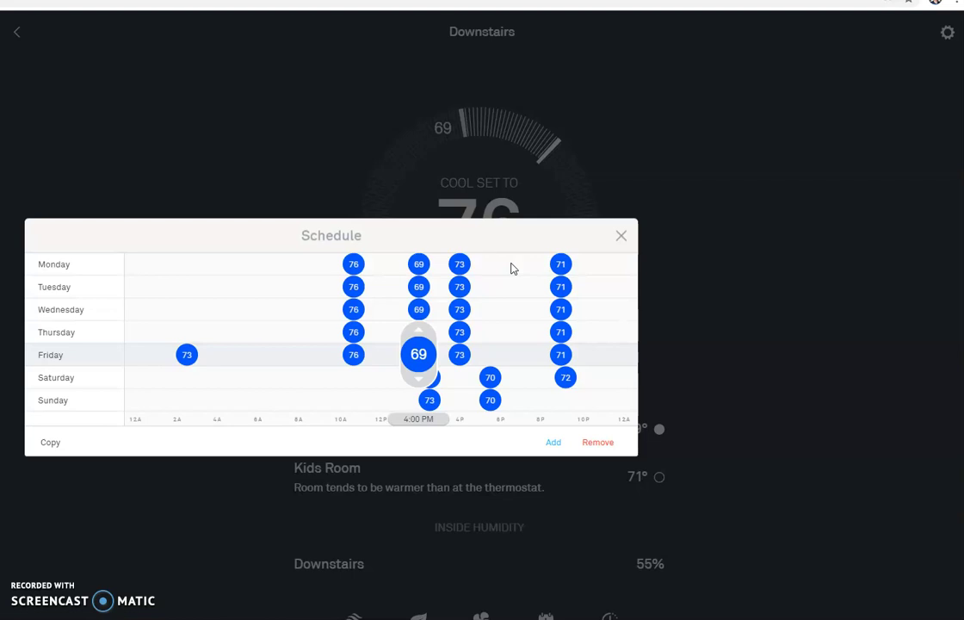
left_click(511, 266)
left_click(514, 266)
left_click(221, 471)
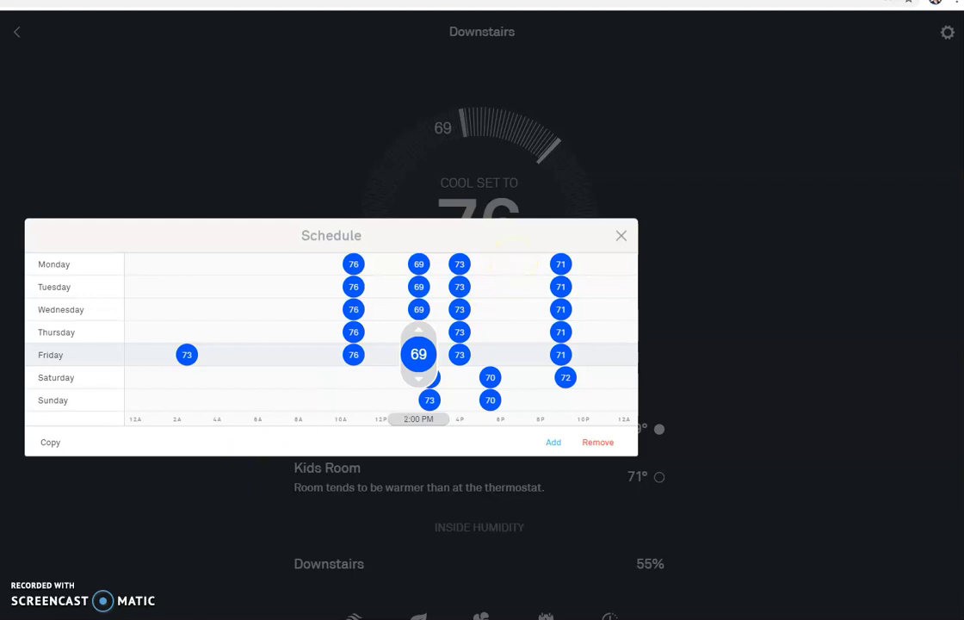